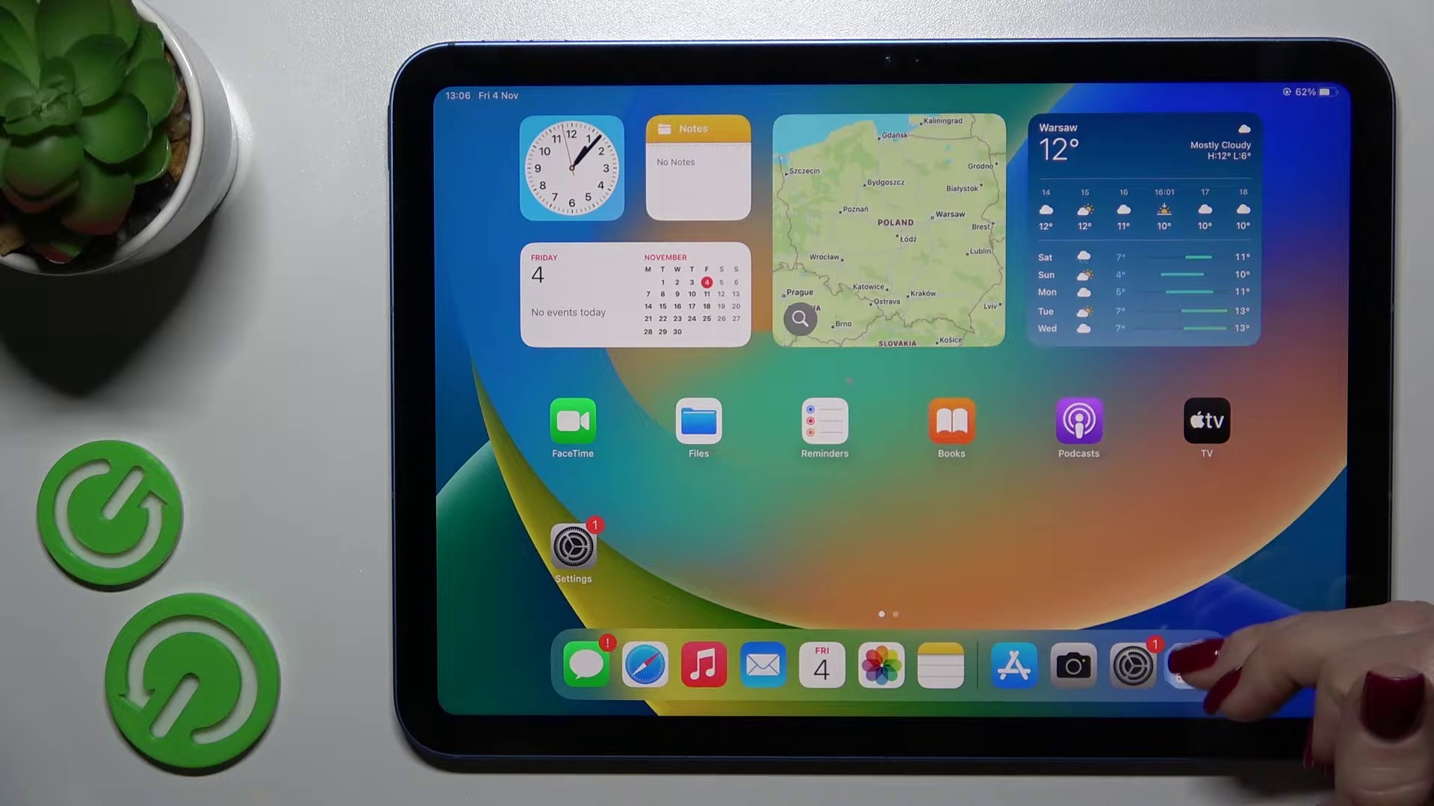
- Open Settings, go to the Wi-Fi page, and switch Wi-Fi on
left_click(1132, 666)
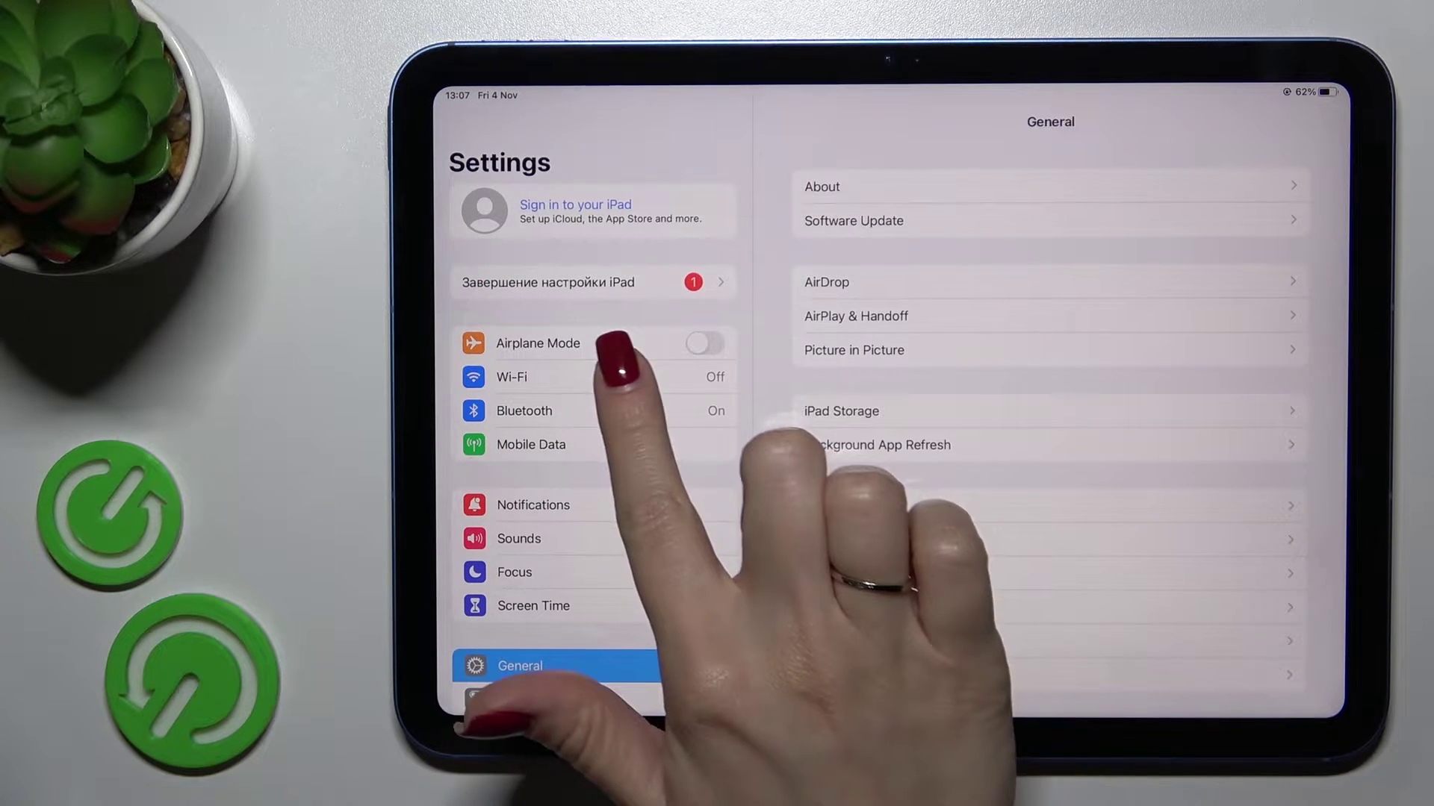
left_click(594, 376)
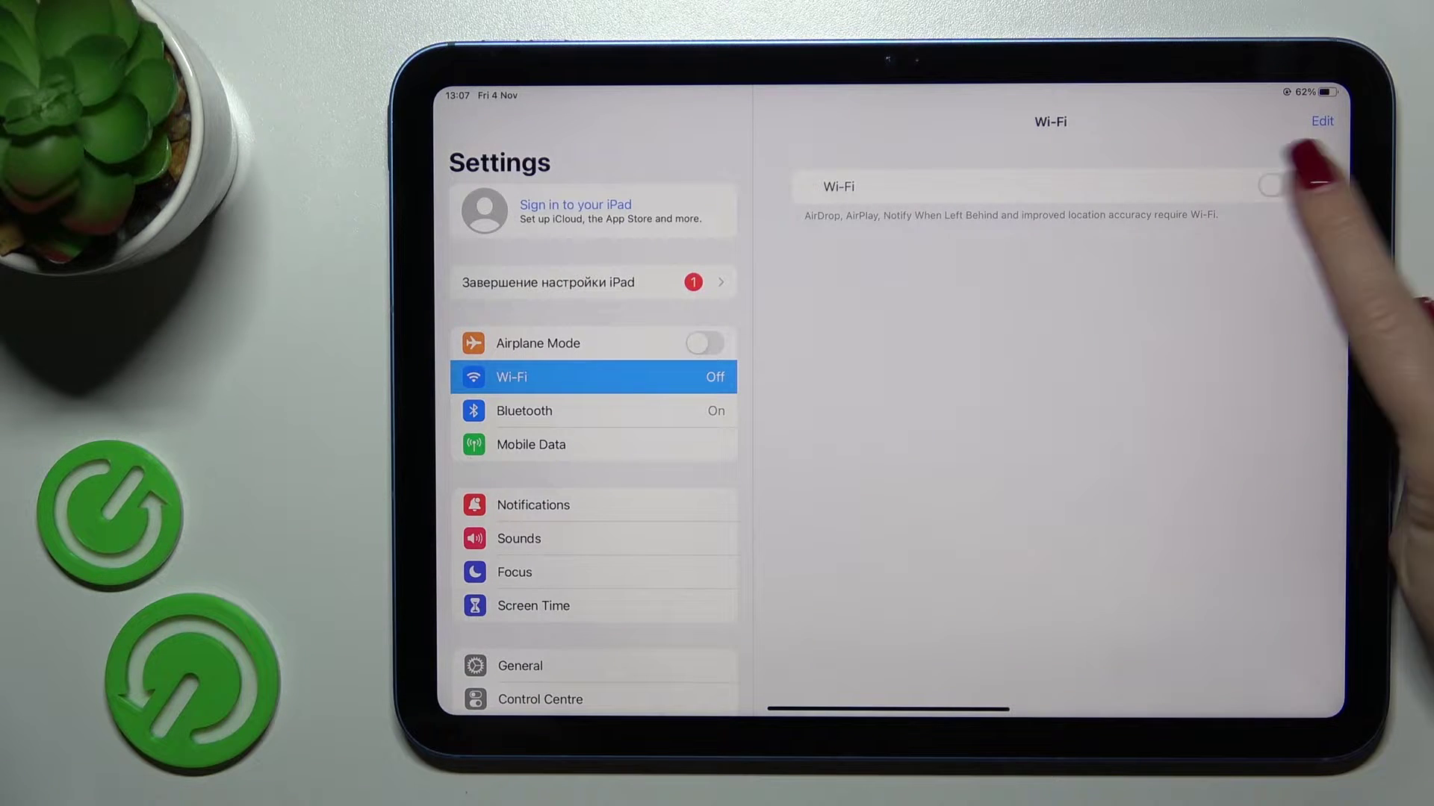
left_click(1277, 185)
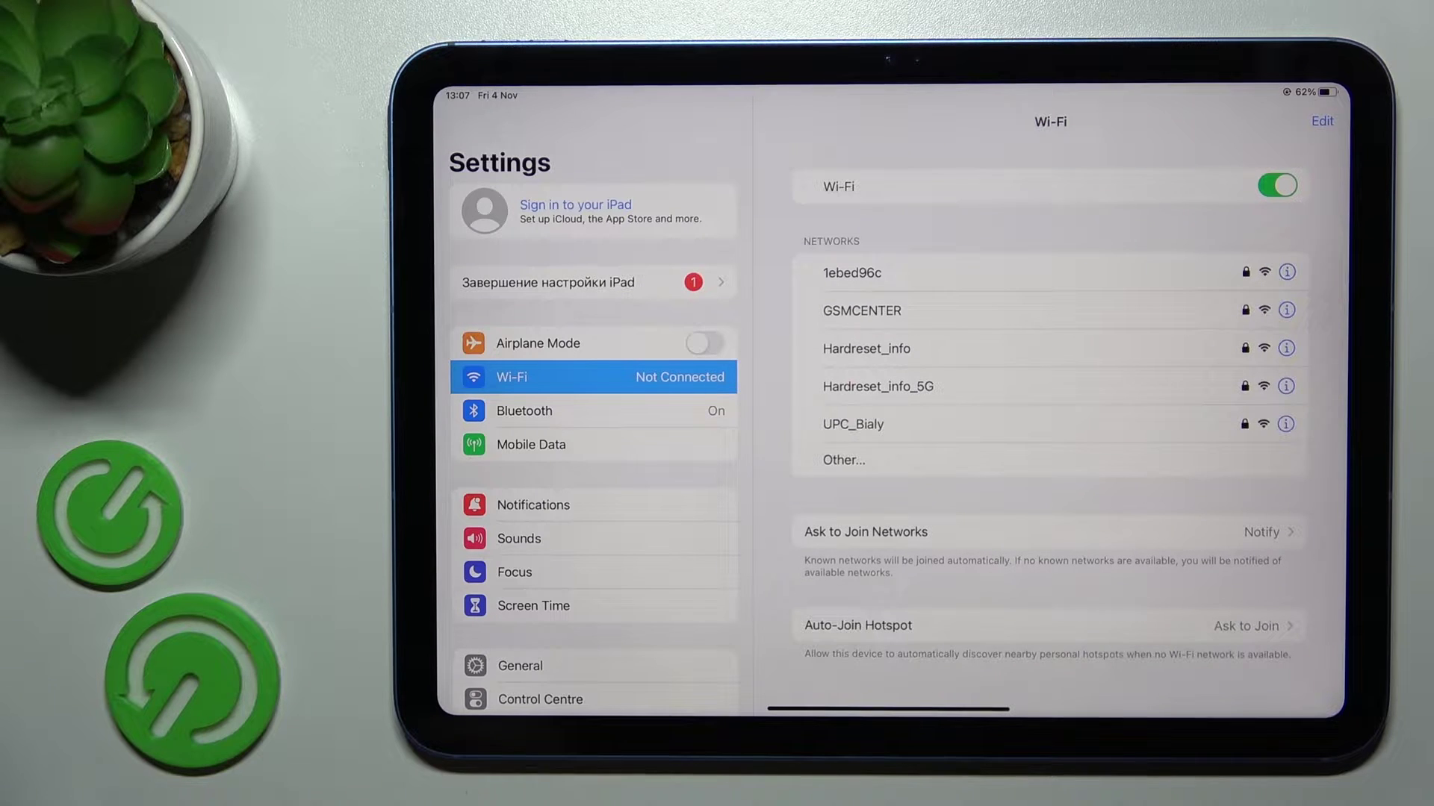
- Pick Hardreset_info, fix the mistyped password, and join the network
left_click(951, 348)
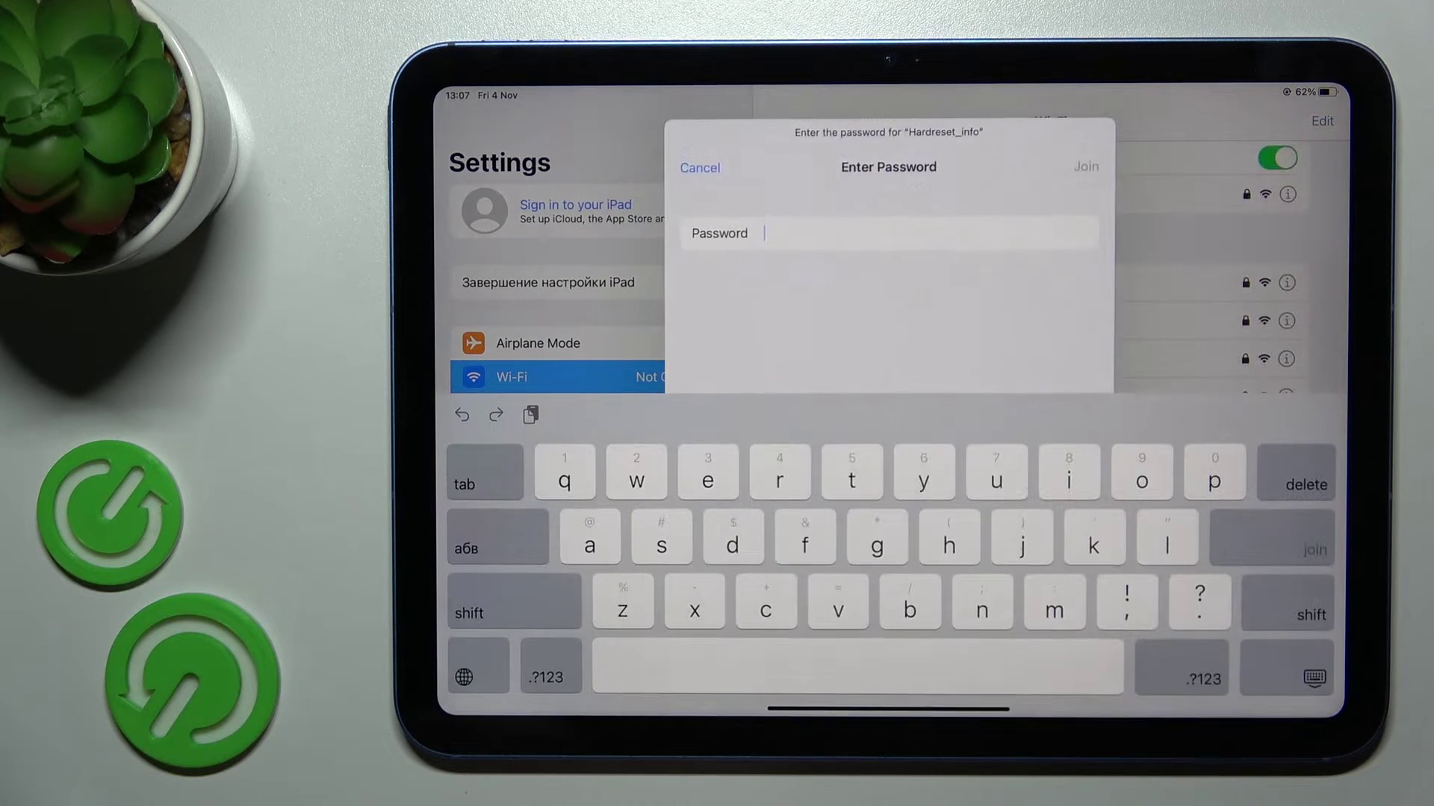
type("•••c")
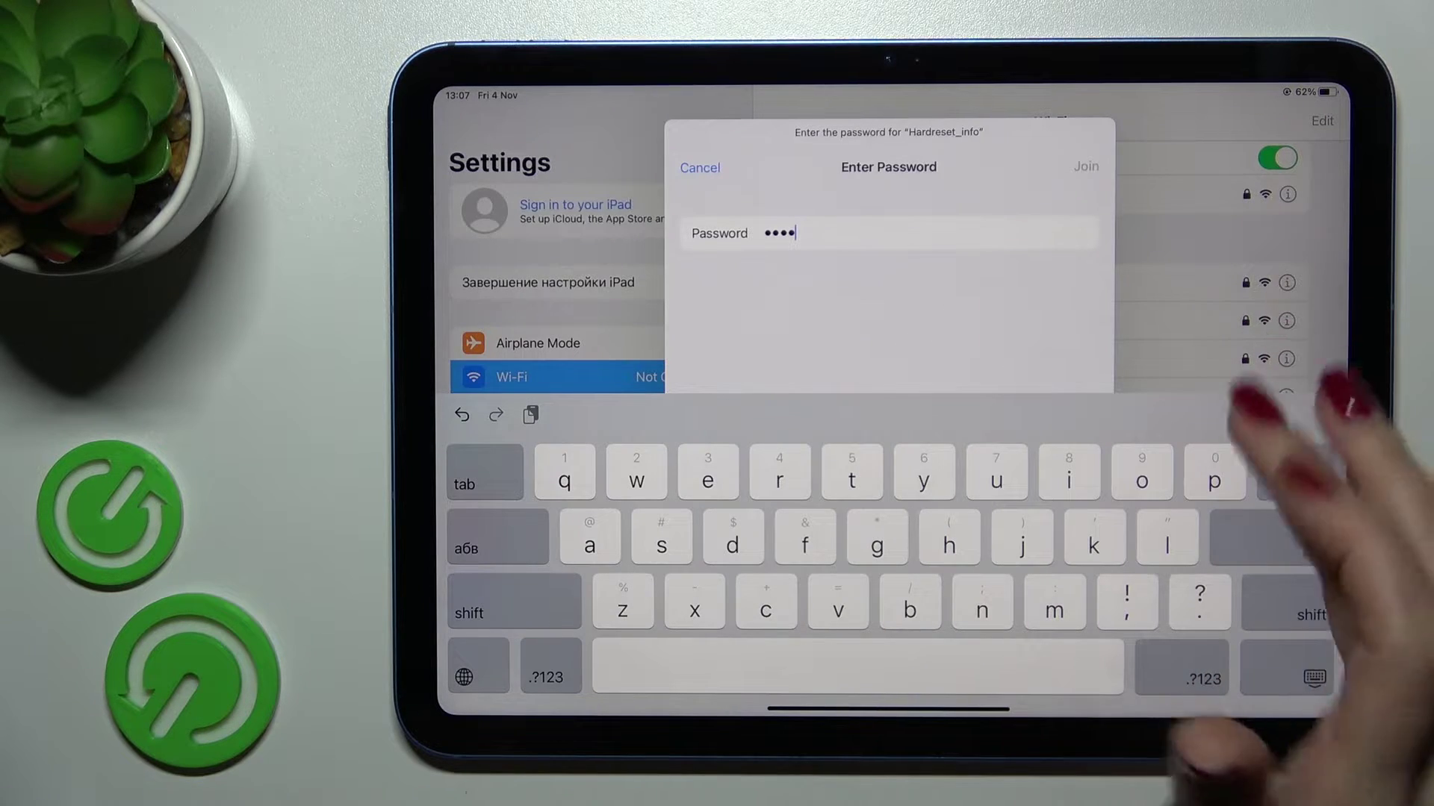
key("BackSpace")
key("BackSpace")
key("BackSpace")
key("BackSpace")
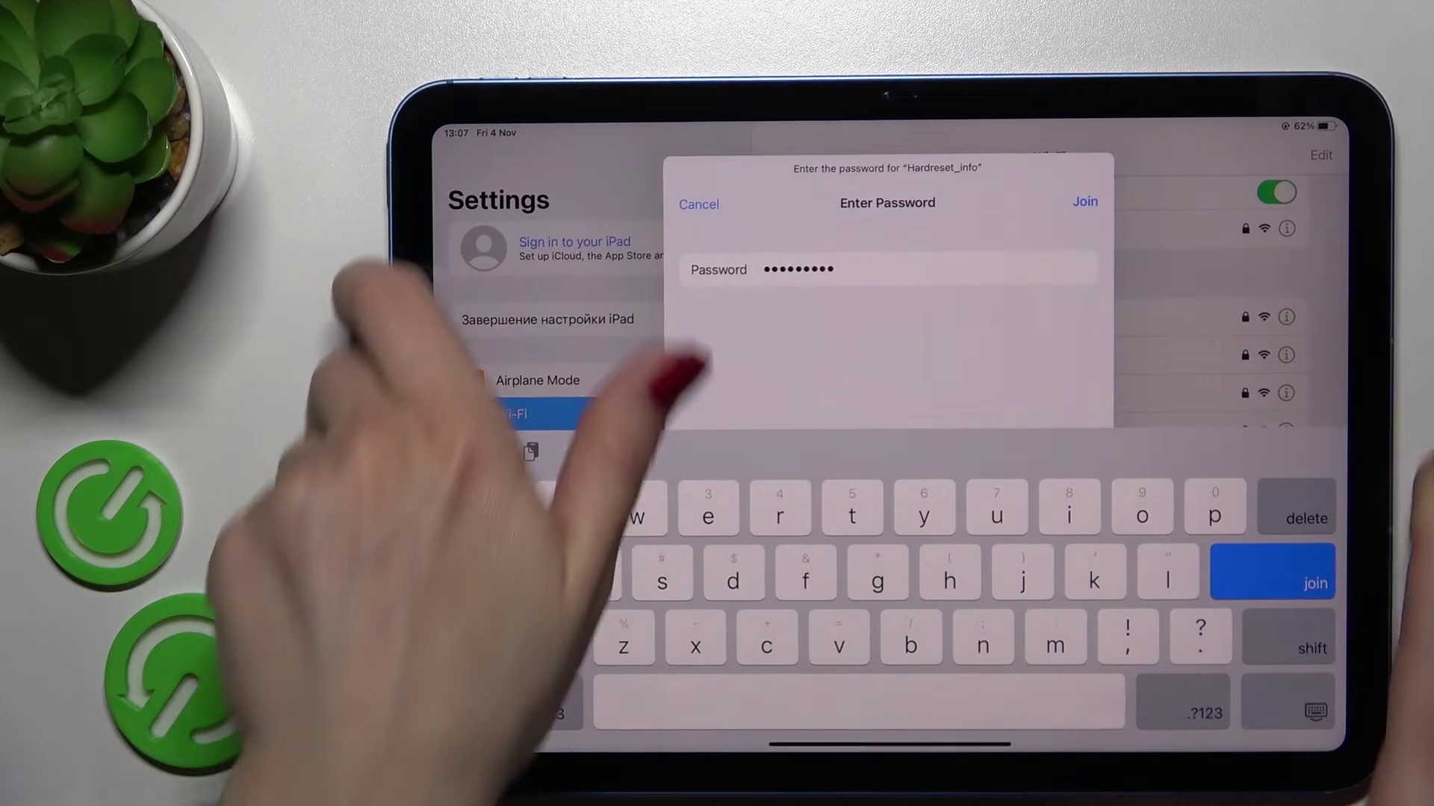
key("Return")
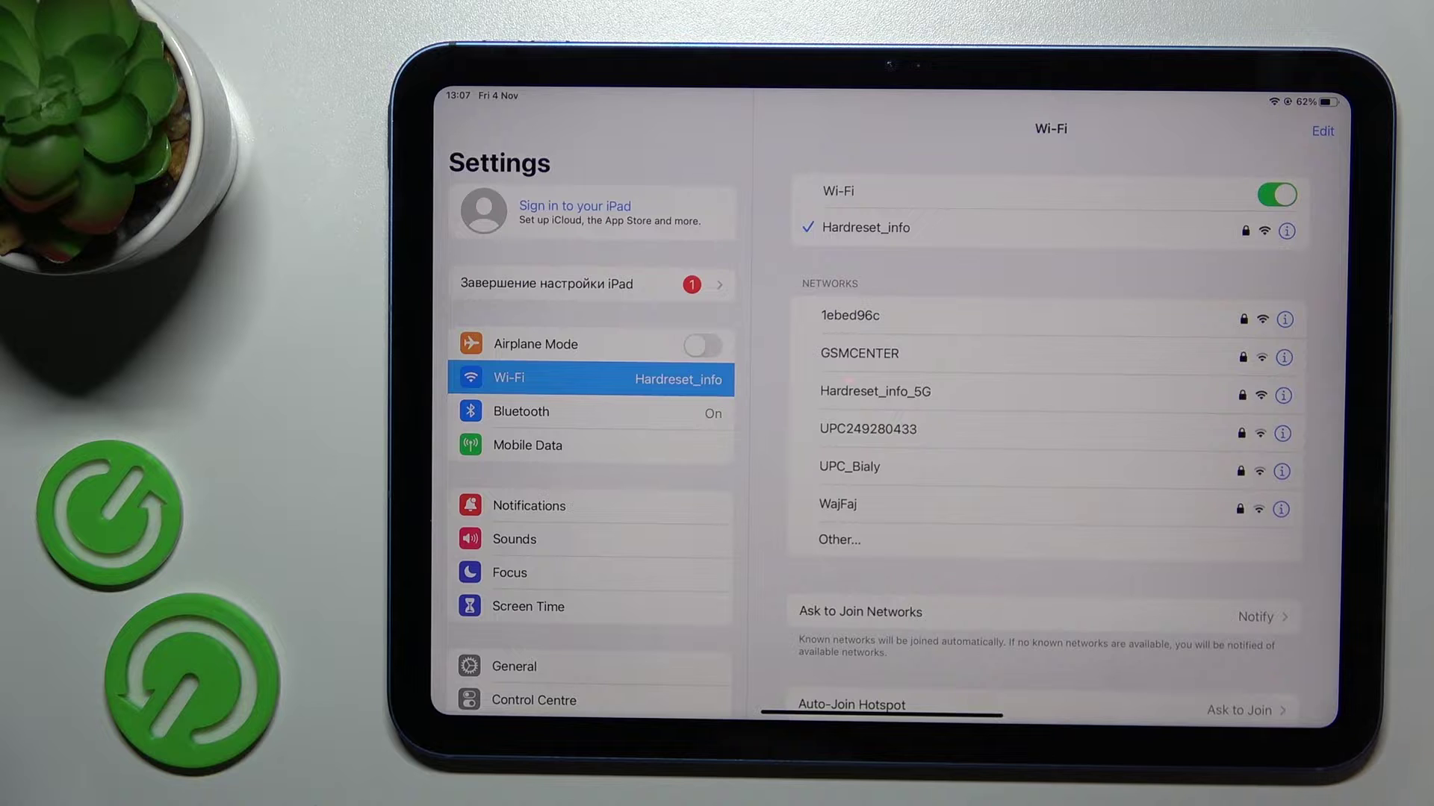
scroll(1120, 505, "down", 3)
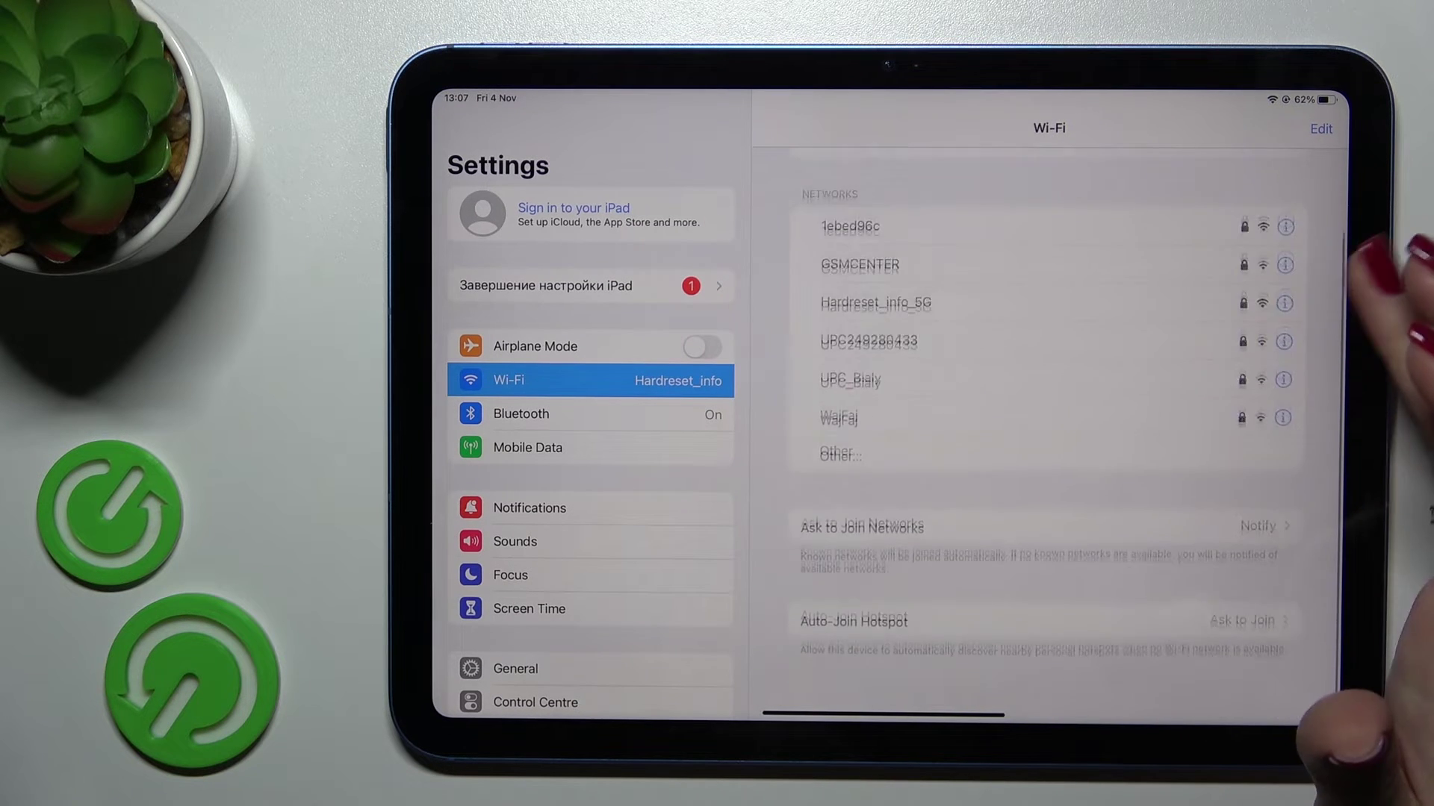
scroll(1120, 392, "up", 3)
left_click(1285, 236)
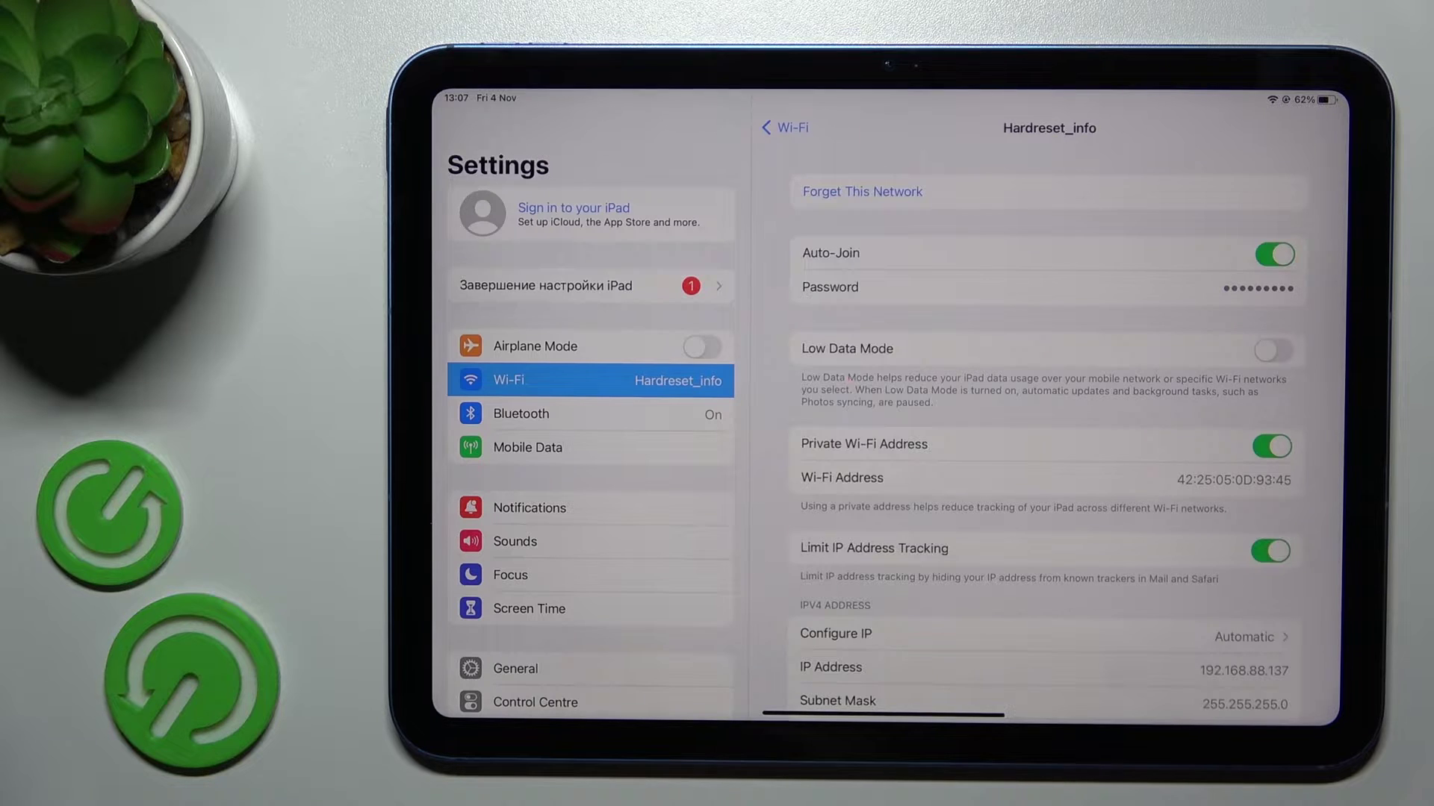
left_click(785, 127)
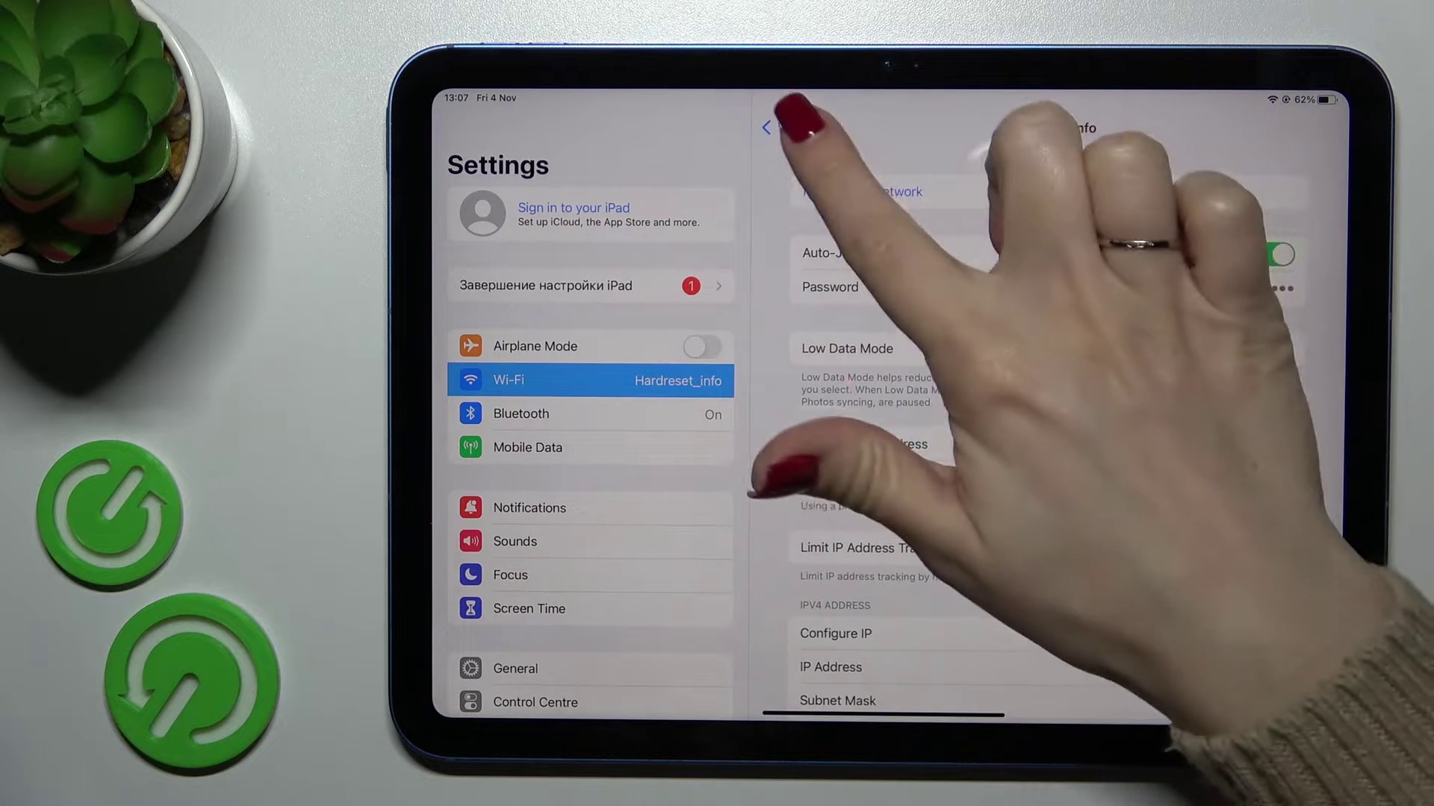
left_click(1286, 229)
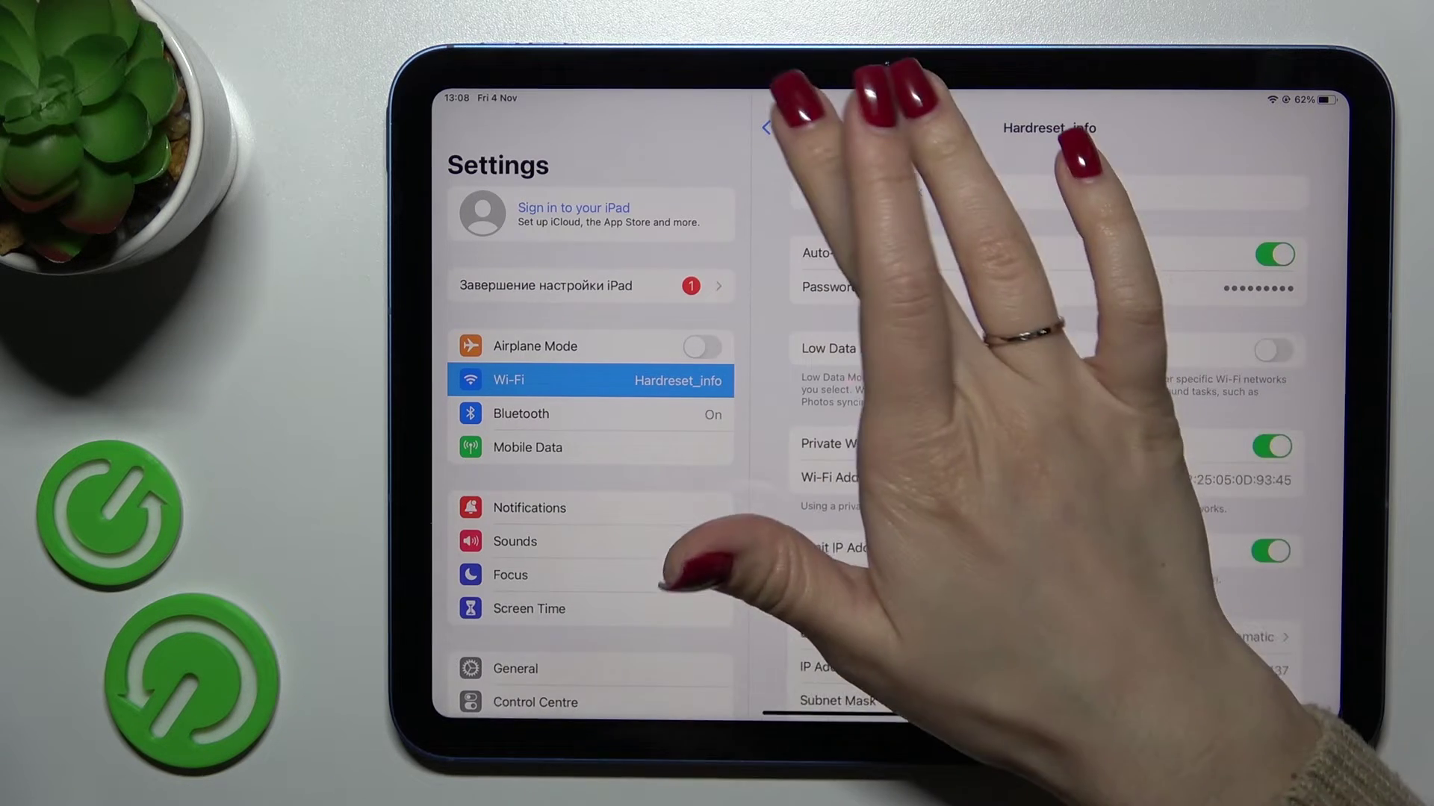
left_click(785, 127)
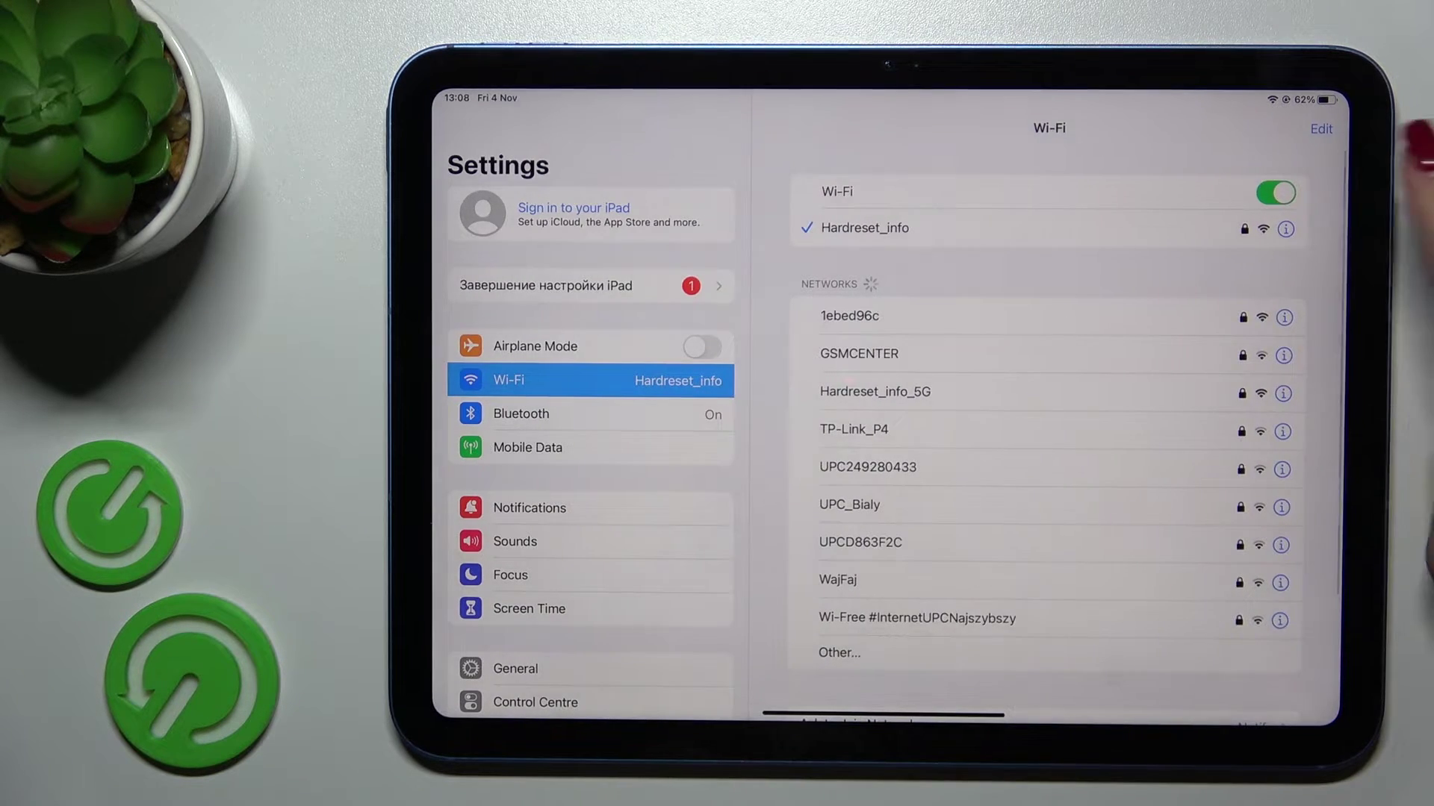
- Switch the Wi-Fi toggle off and swipe back to the Home Screen
left_click(1275, 193)
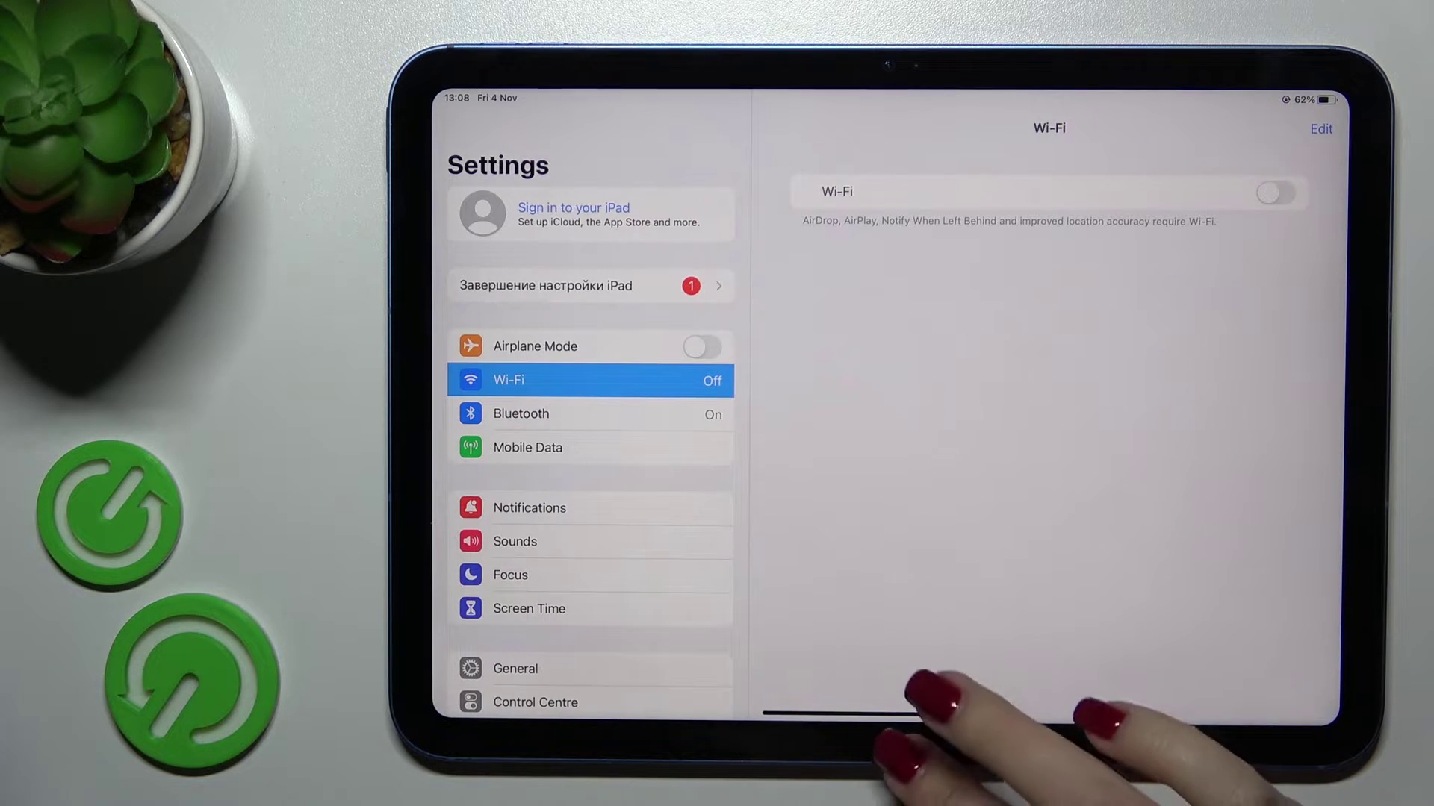
left_click_drag(886, 713, 886, 448)
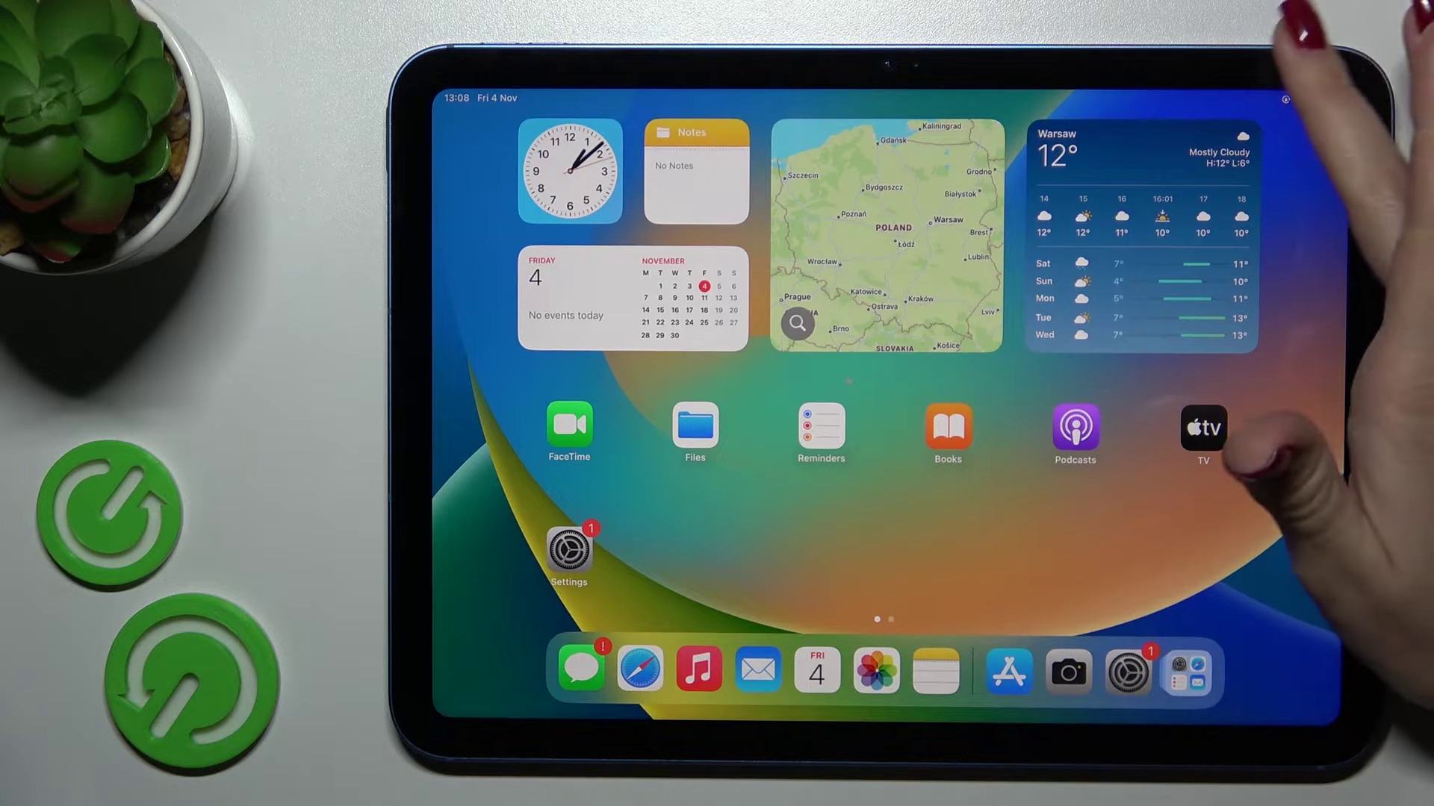
- Toggle Wi-Fi with the Control Centre Wi-Fi tile
left_click_drag(1300, 99, 1277, 369)
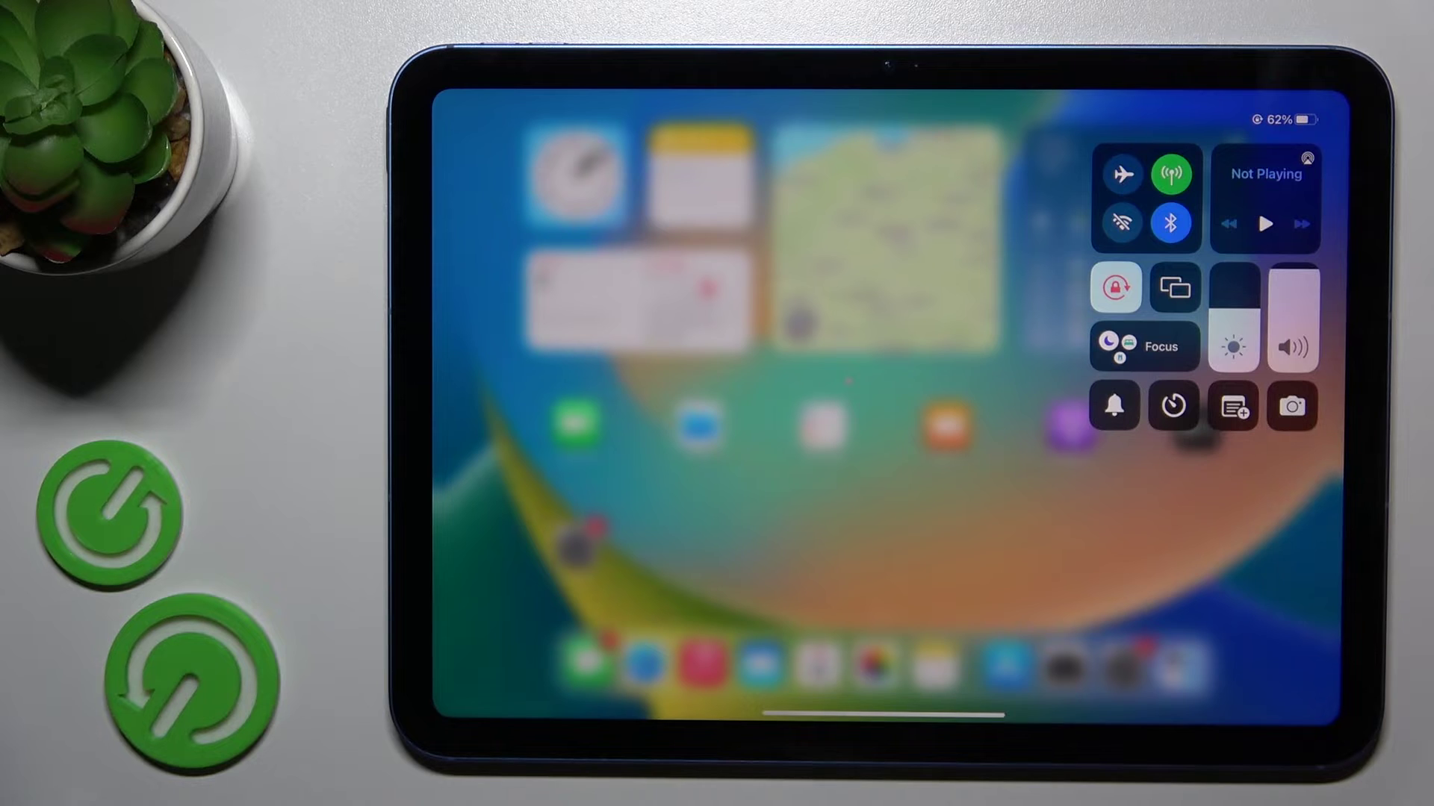
left_click(1122, 222)
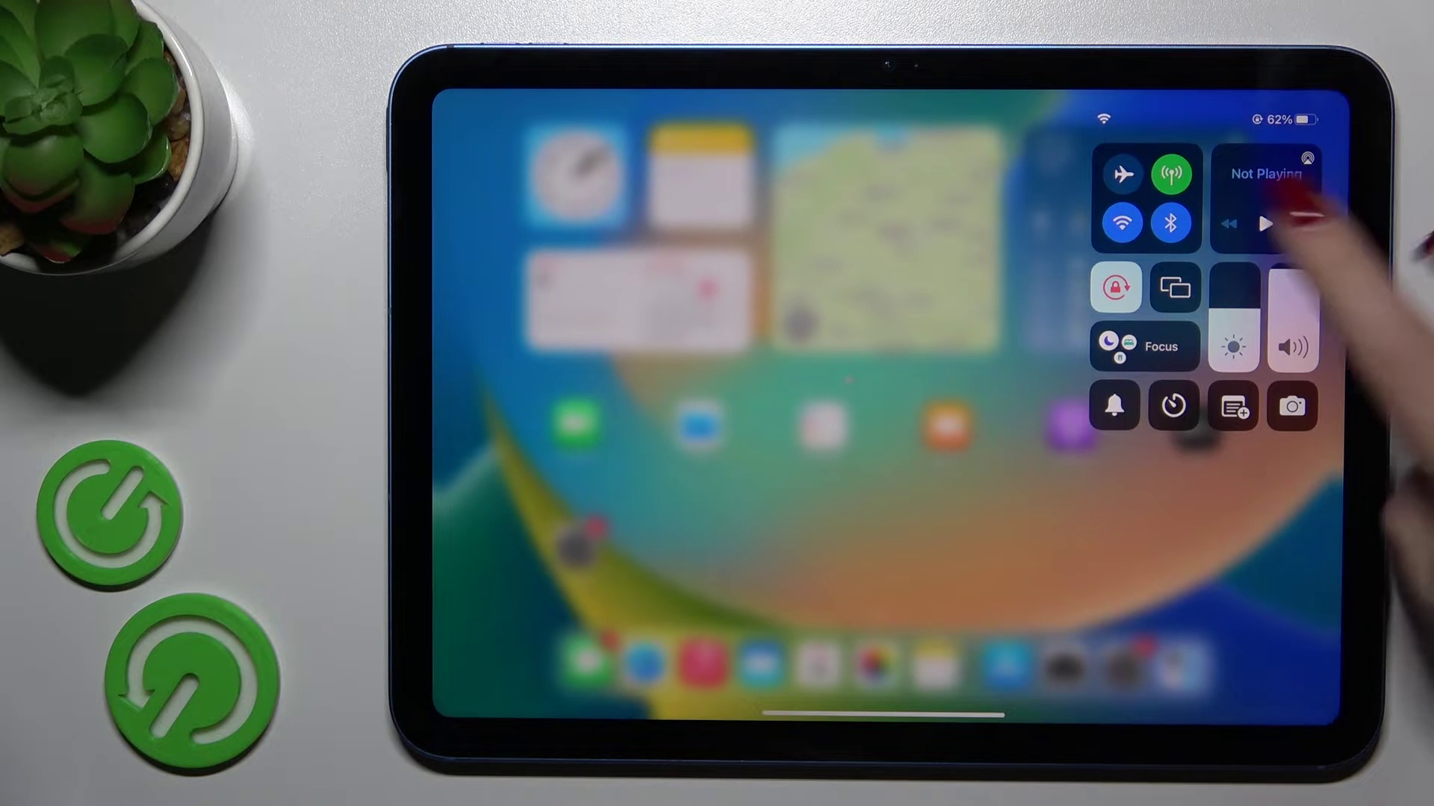
left_click(1114, 216)
left_click(852, 471)
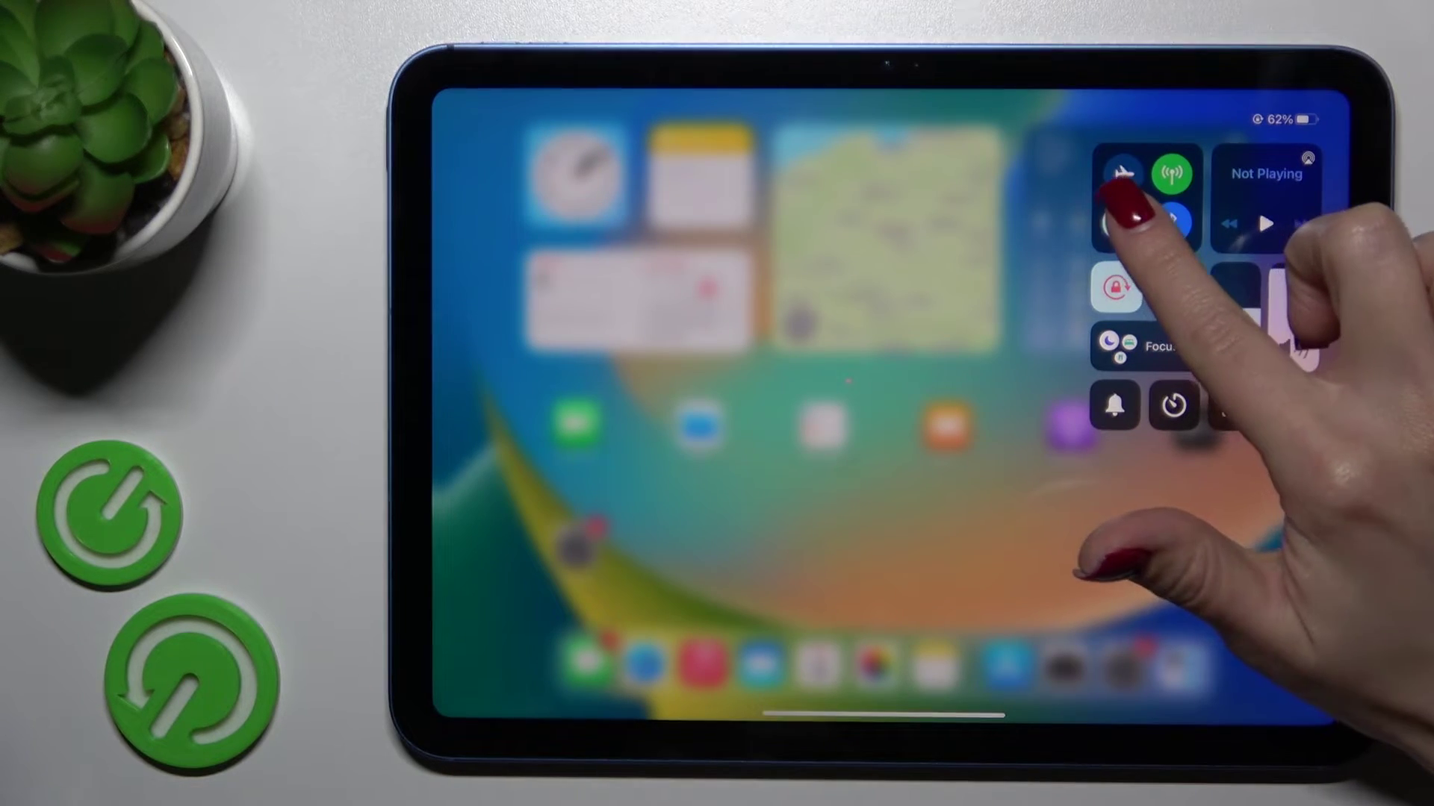
- Expand the connectivity controls to the network list and open the full Wi-Fi settings page
left_click(1122, 218)
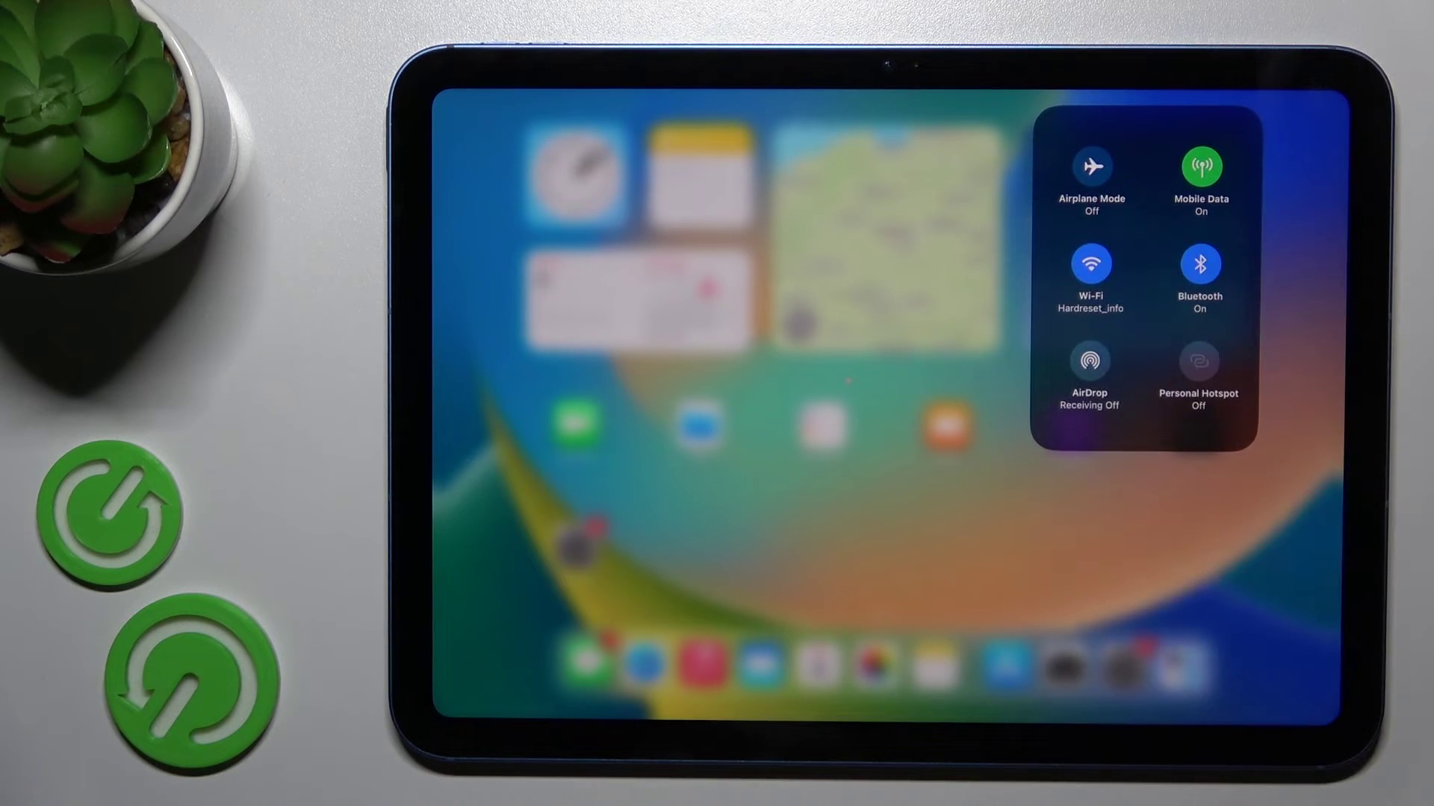
left_click(1090, 265)
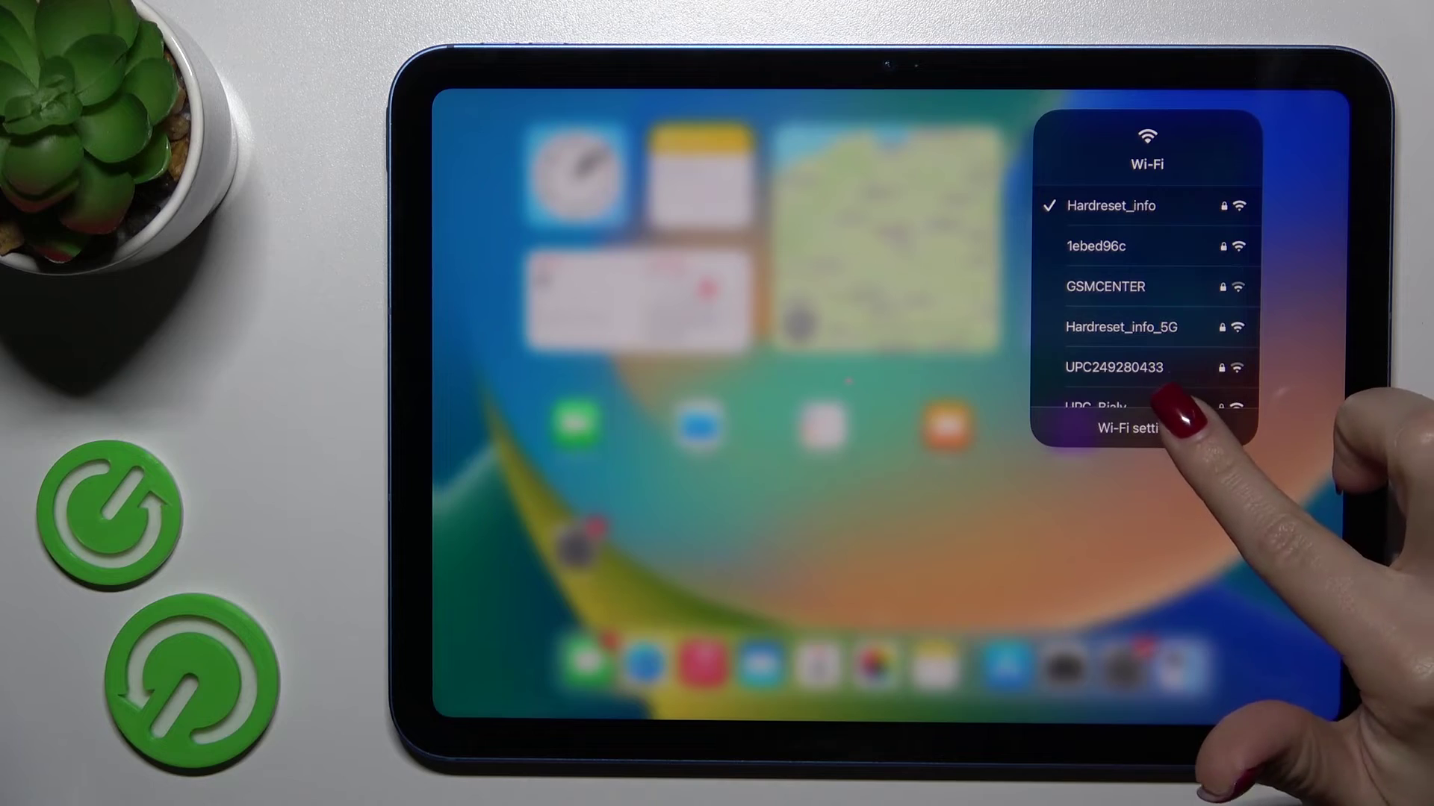
left_click(1131, 428)
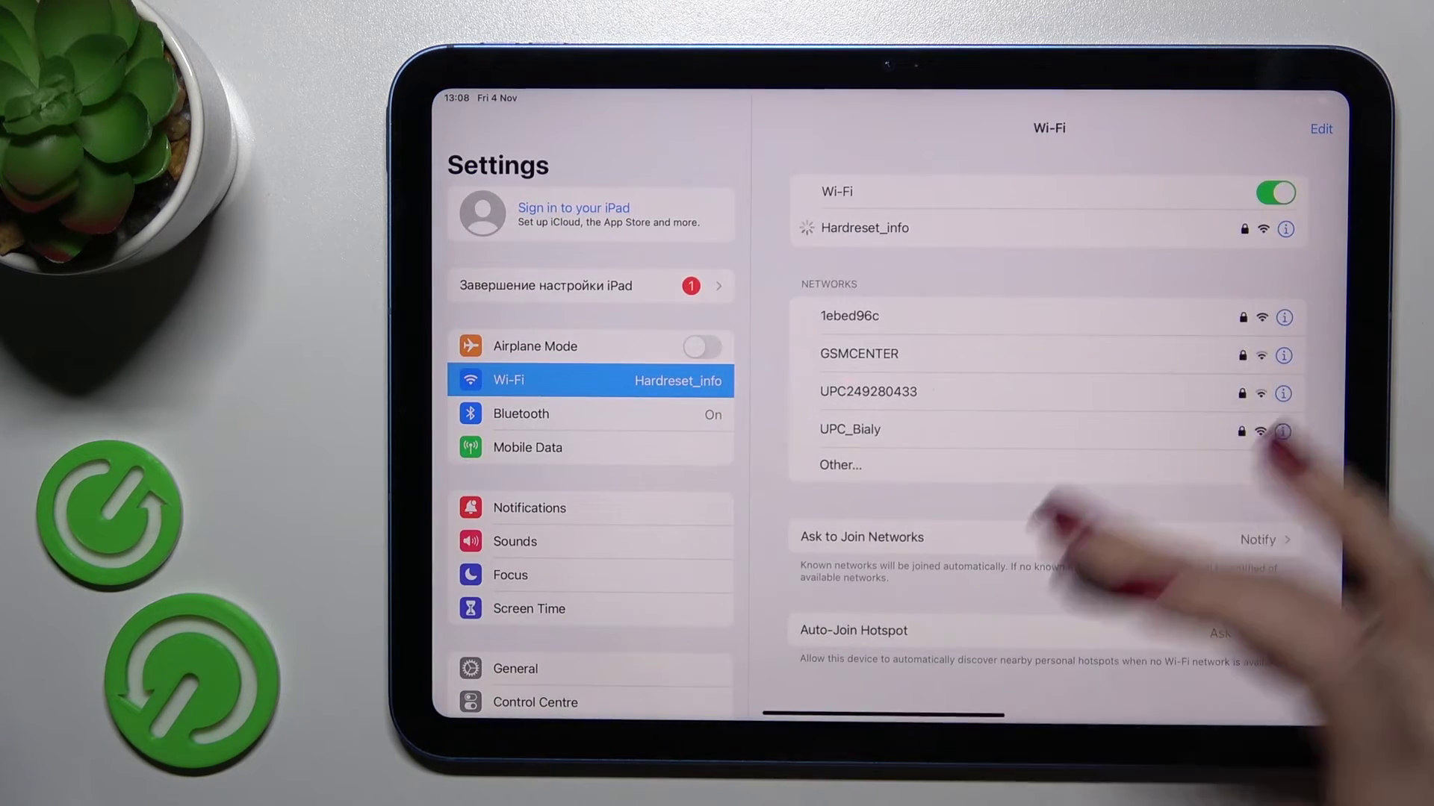
- Close Settings, switch Wi-Fi off in Control Centre, then dismiss it
left_click_drag(885, 713, 886, 448)
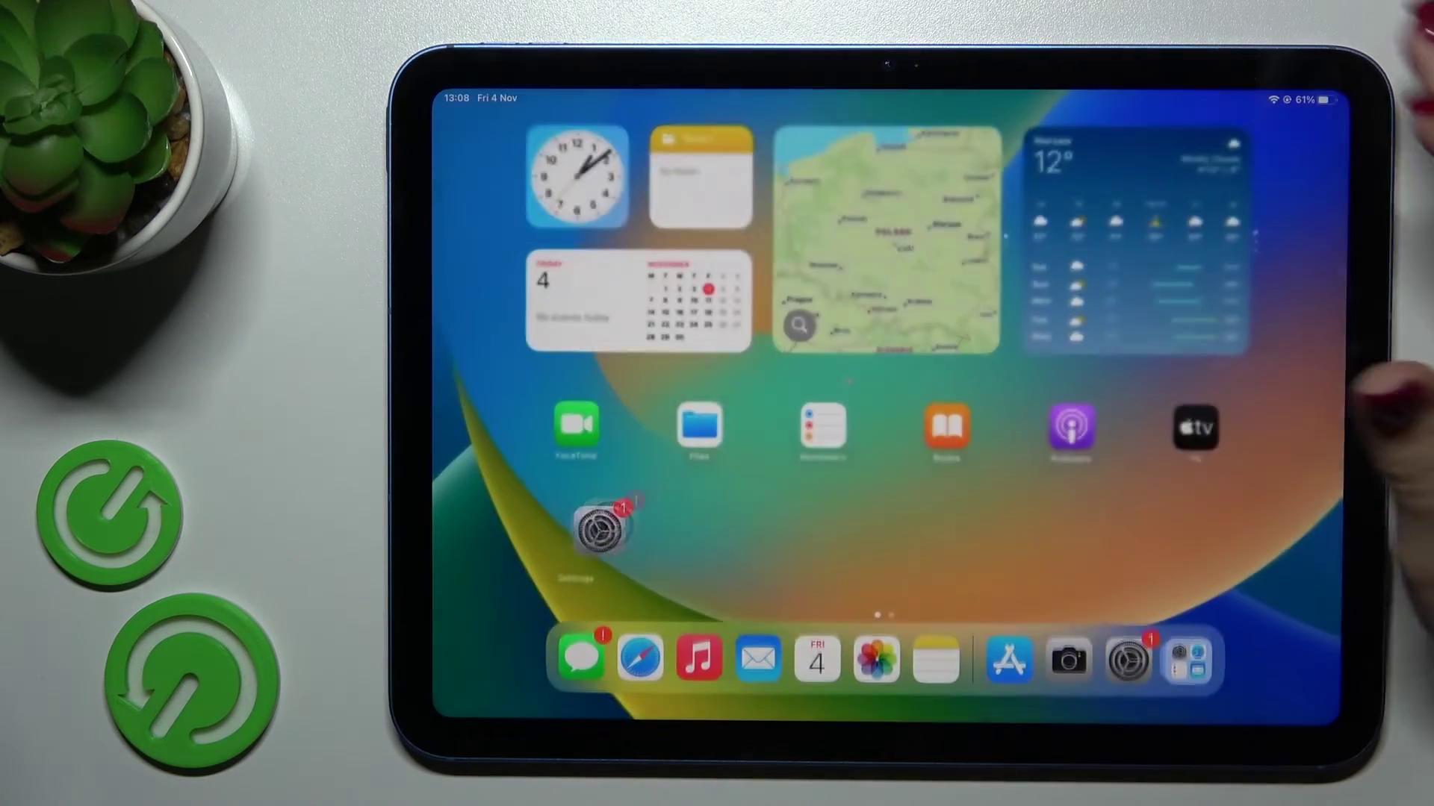
left_click_drag(1289, 102, 1289, 336)
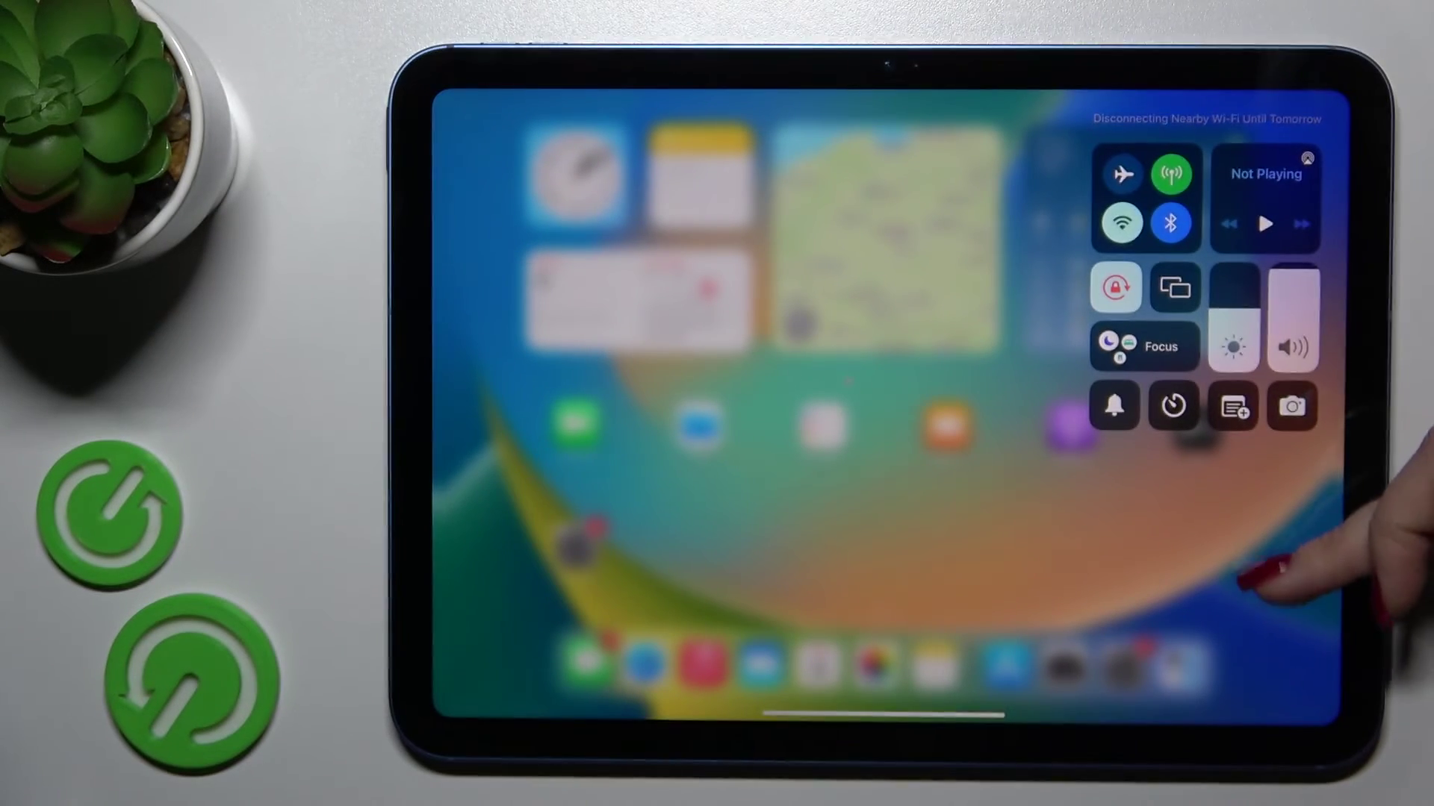
left_click(1280, 560)
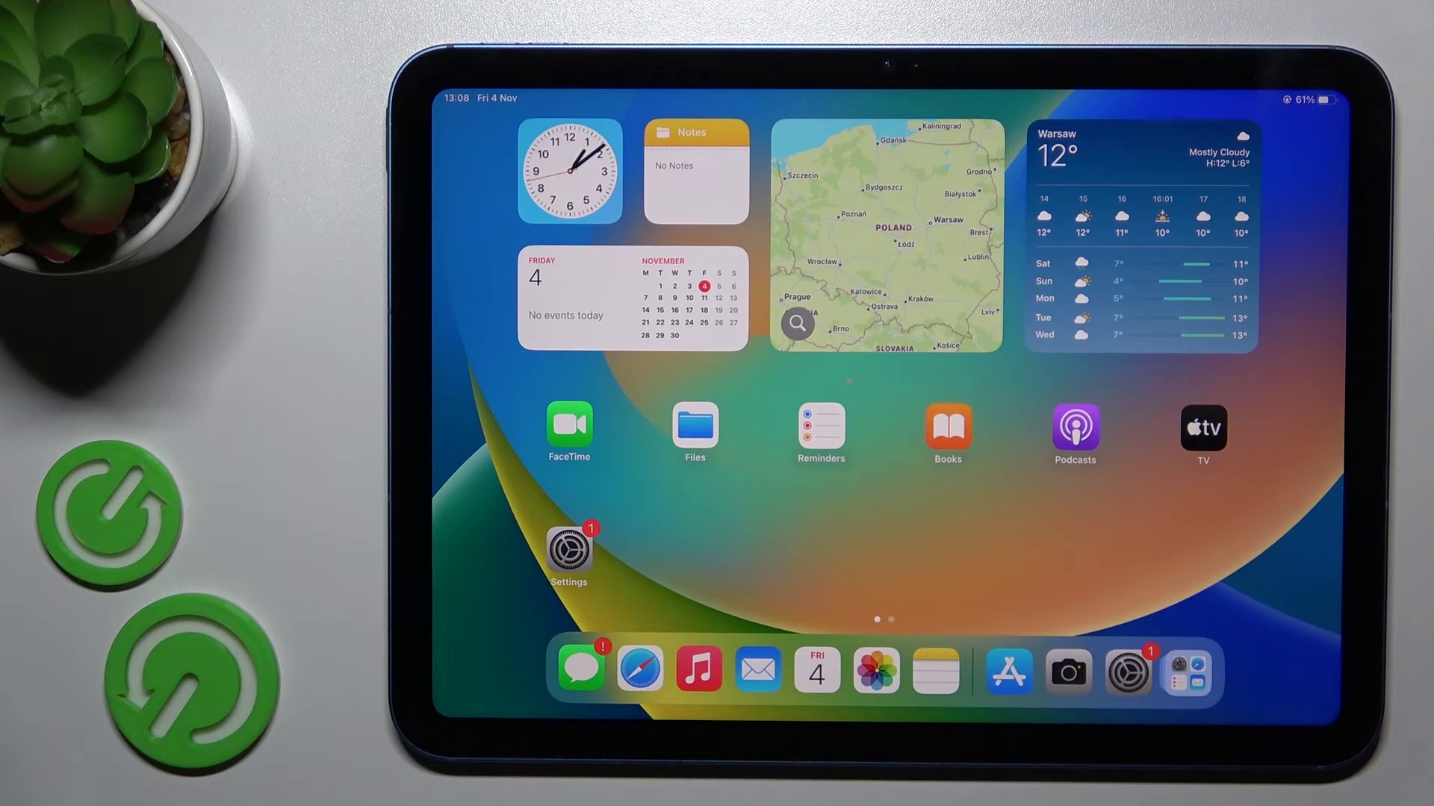